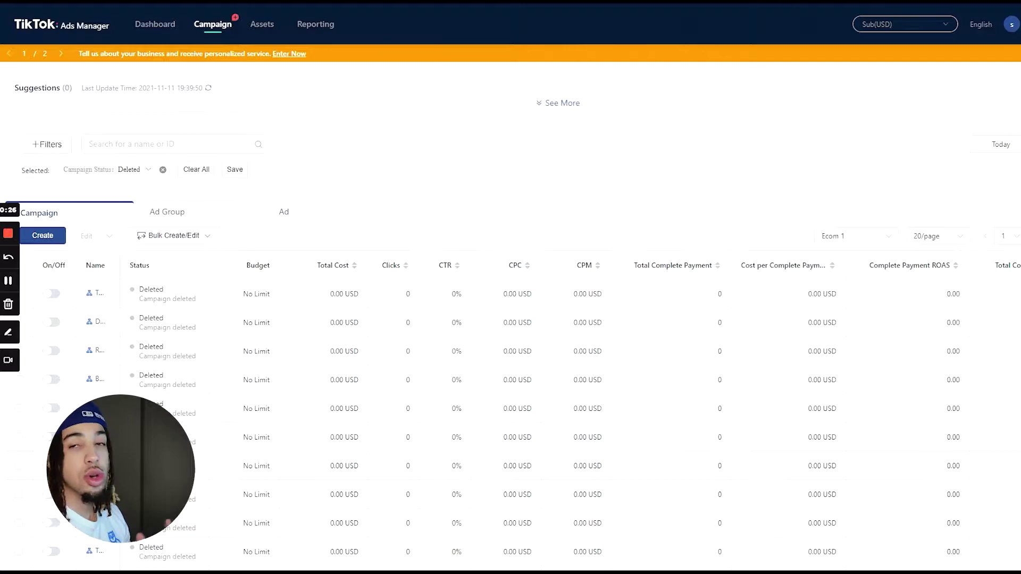
Step: Scroll the campaign table right to reveal Total Complete Payment Value and Total Add to Cart columns
mouse_move(688, 273)
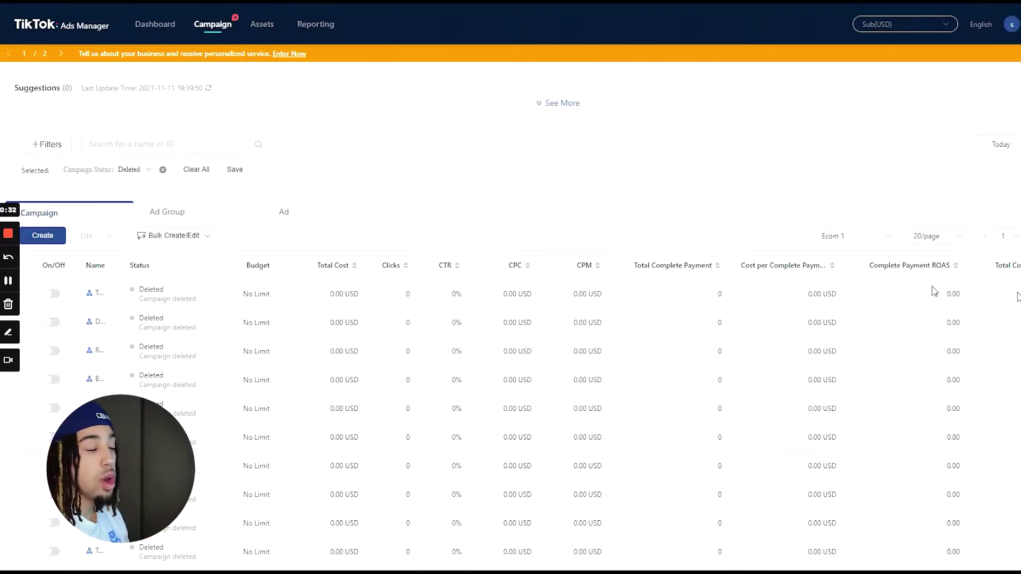
scroll(532, 415, down, 1)
scroll(531, 415, up, 1)
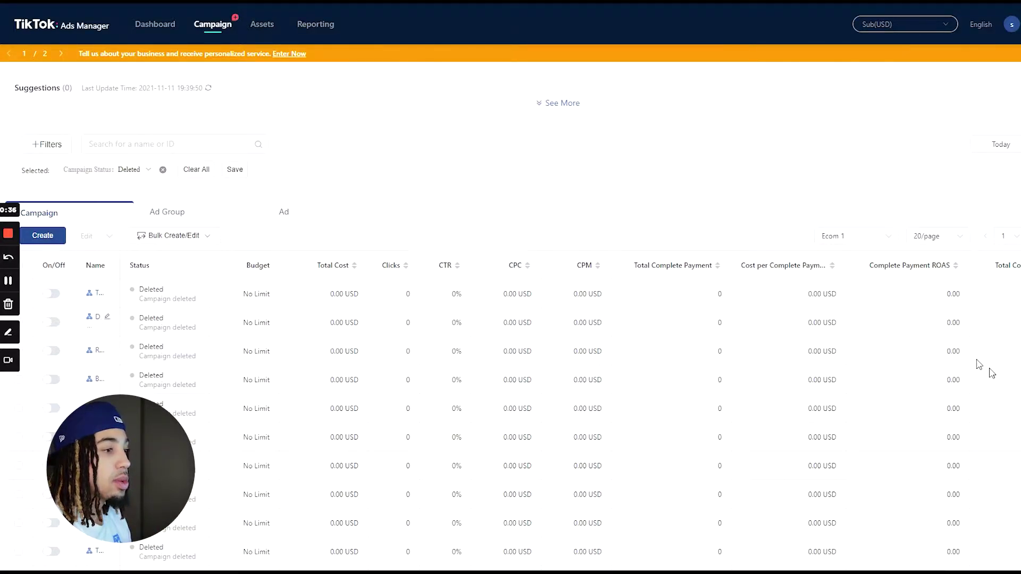
scroll(716, 559, down, 1)
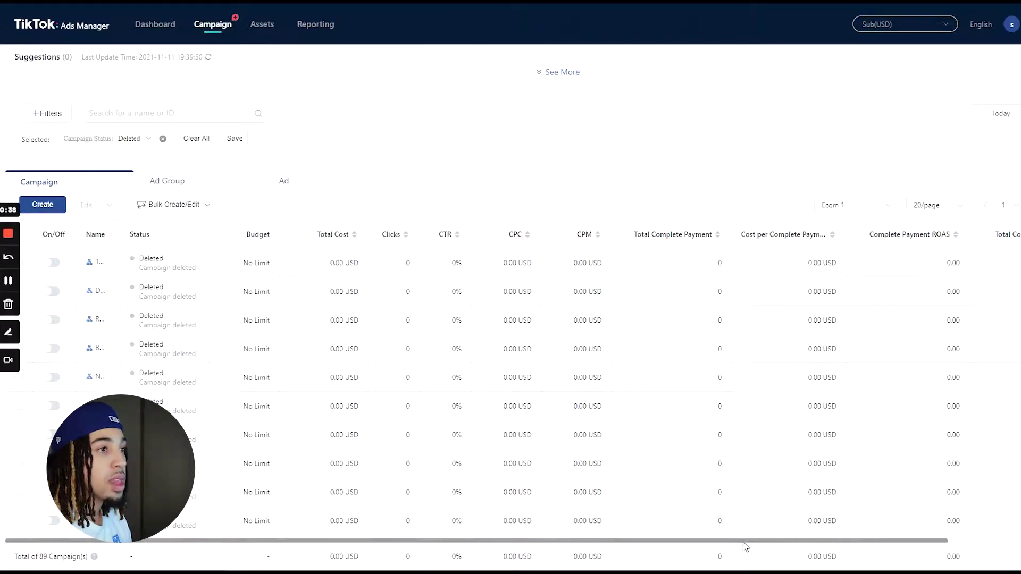
drag(747, 541, 990, 558)
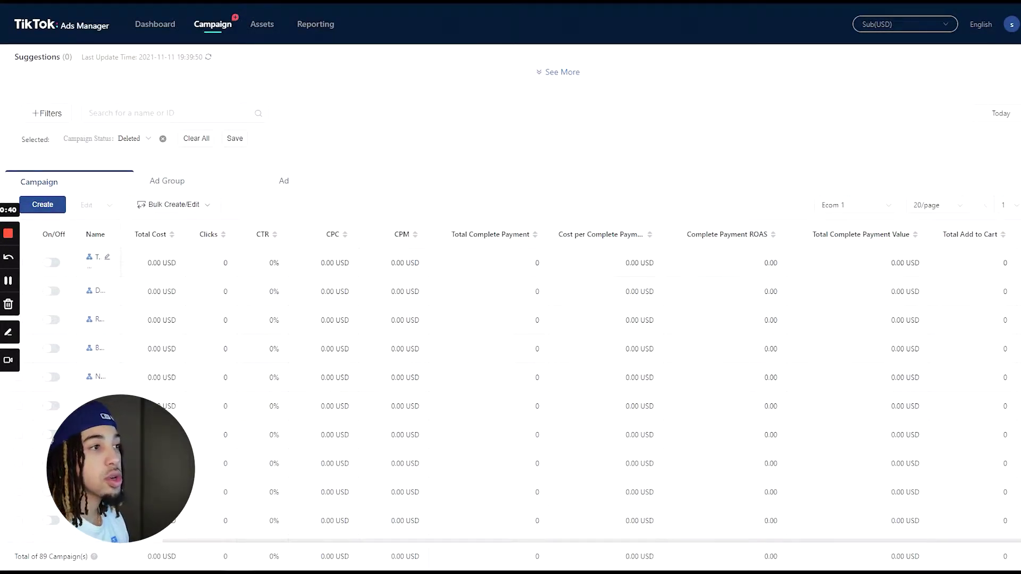
Step: Open Custom Columns from the Ecom 1 preset list and remove the six trailing selected columns
click(866, 213)
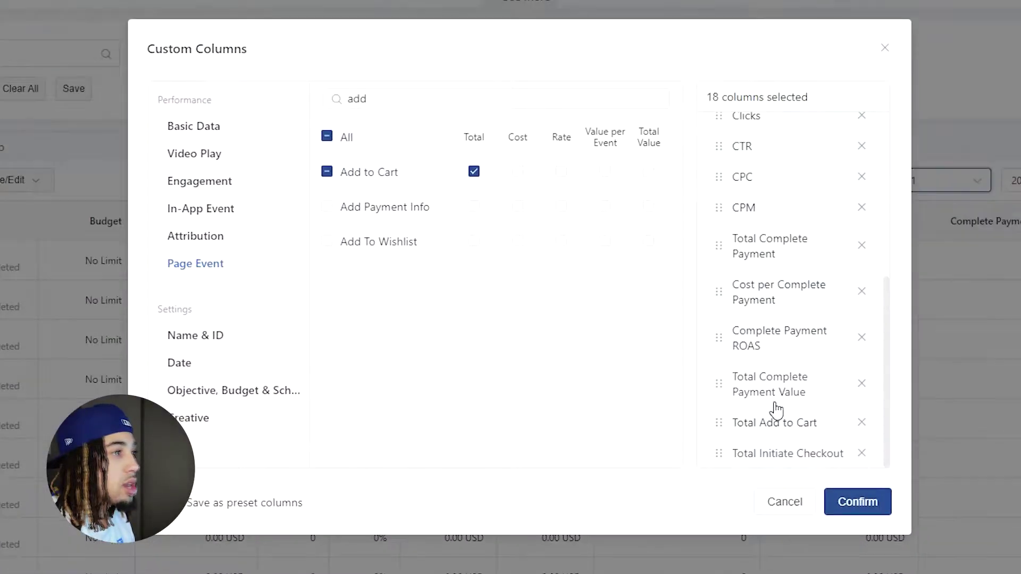
scroll(808, 420, up, 3)
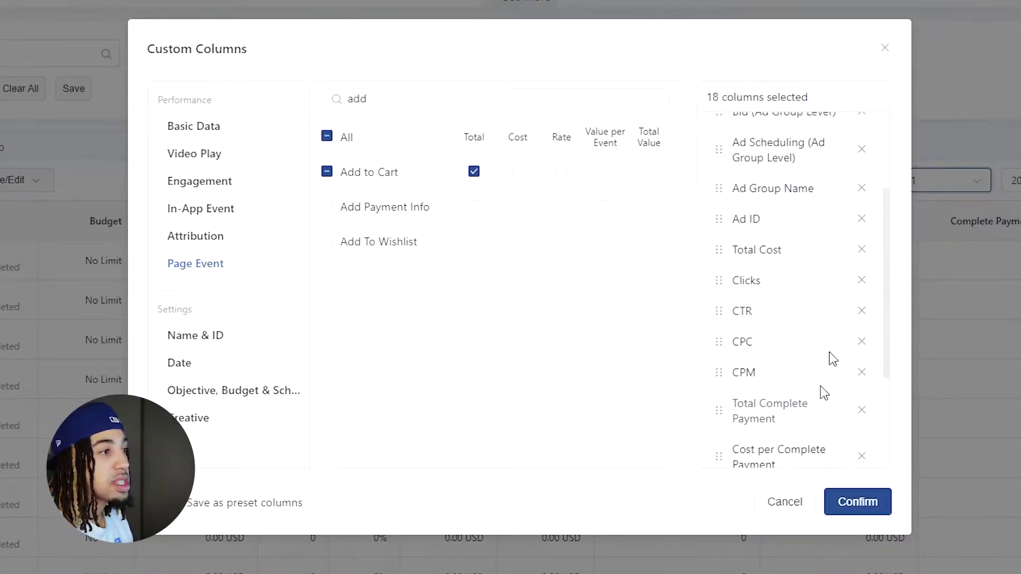
scroll(832, 340, up, 4)
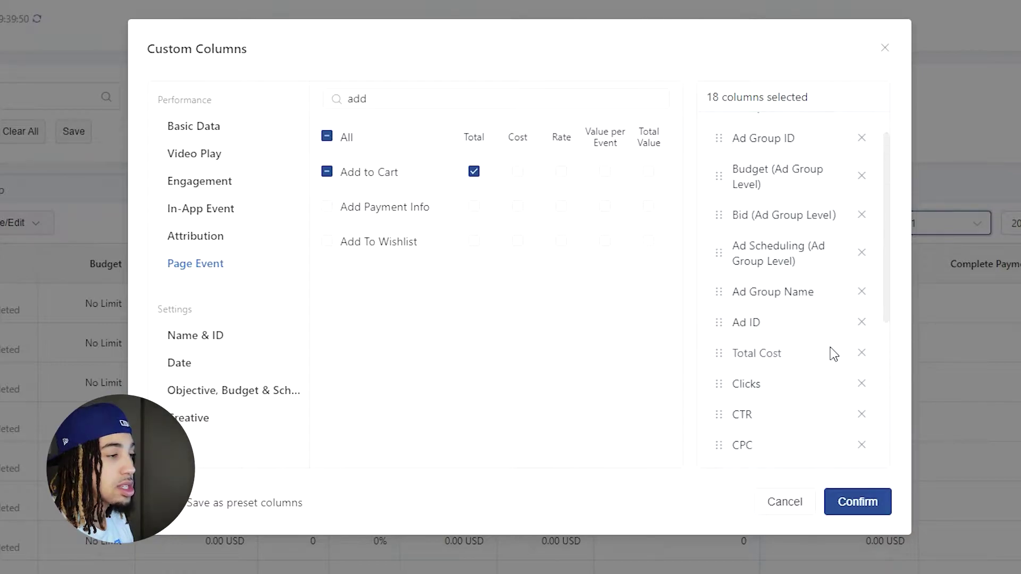
scroll(843, 461, down, 5)
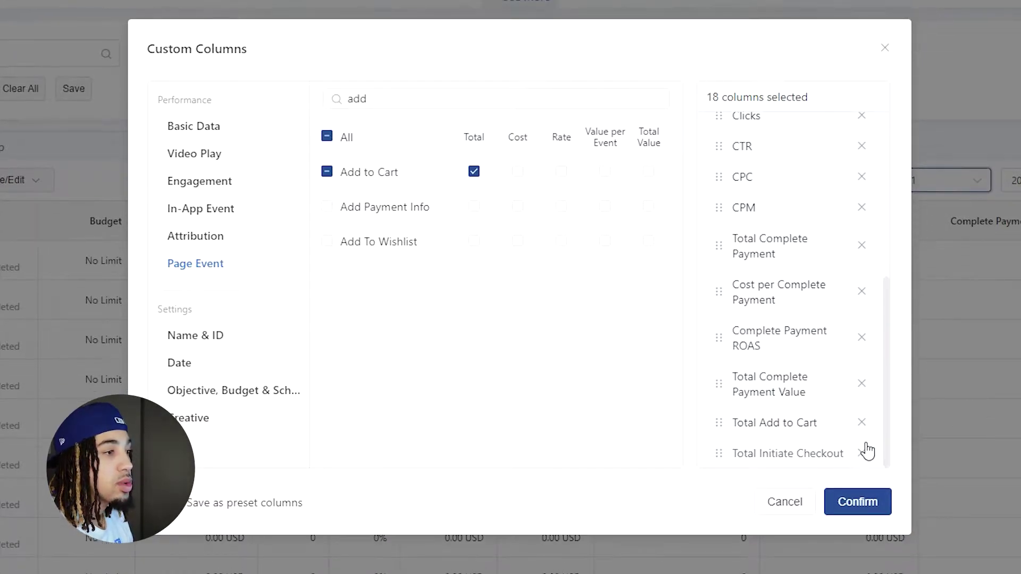
click(862, 453)
click(861, 453)
click(862, 454)
click(862, 454)
click(862, 454)
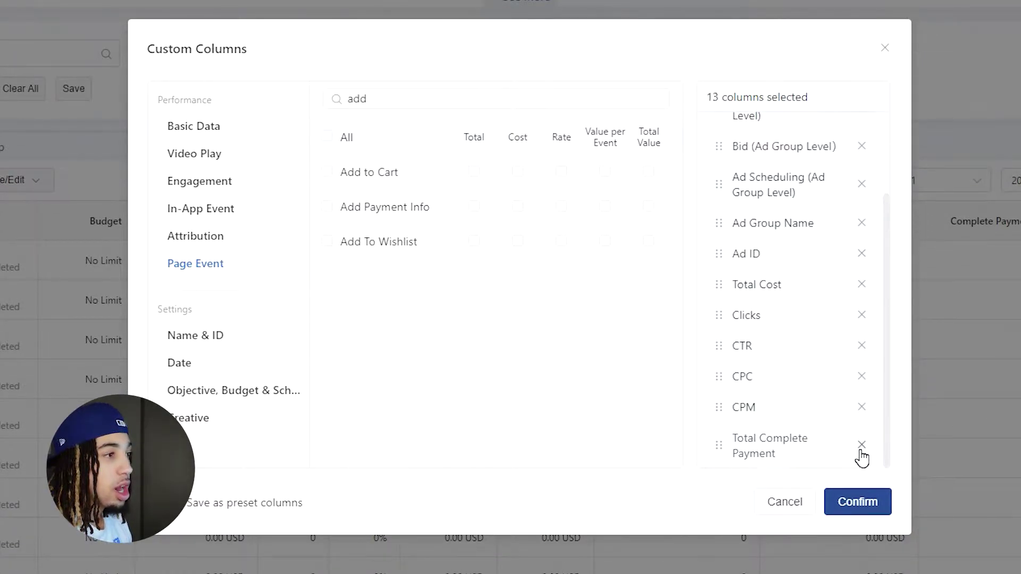
click(862, 453)
click(861, 453)
click(862, 453)
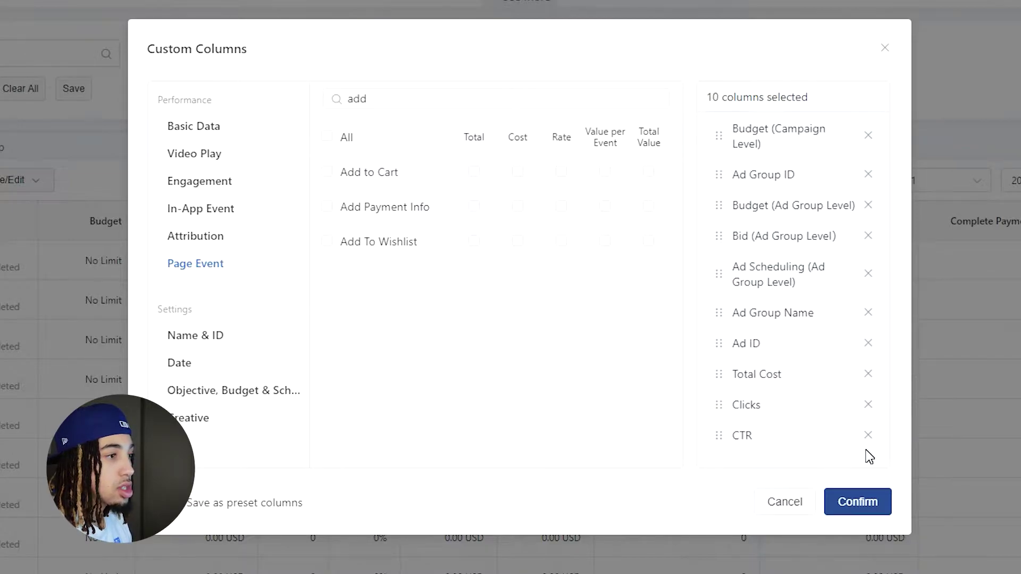
Step: Remove CTR and Clicks, leaving 8 columns ending with Total Cost, and clear the search
click(867, 435)
click(868, 404)
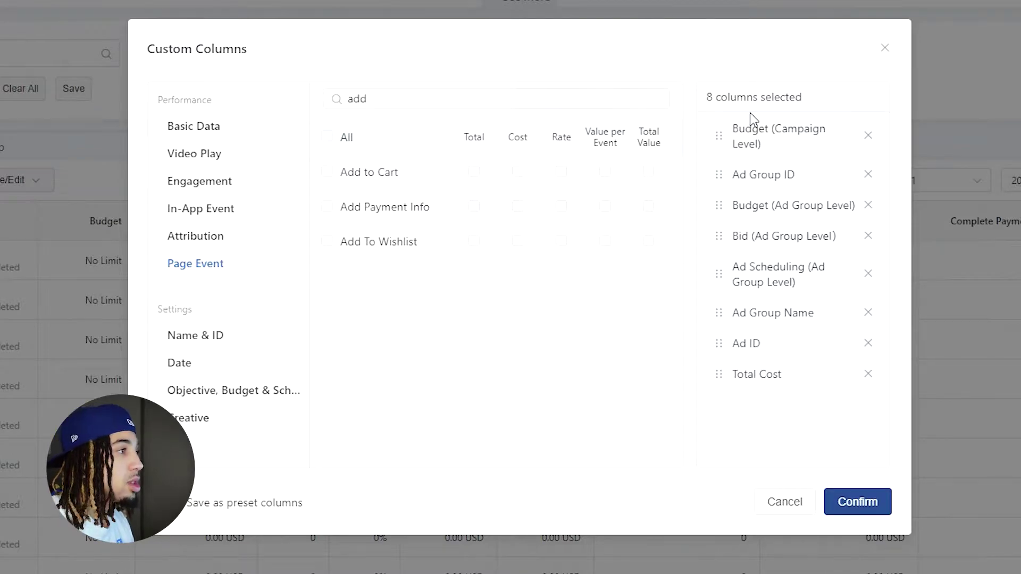
click(330, 105)
key(ctrl+a)
key(BackSpace)
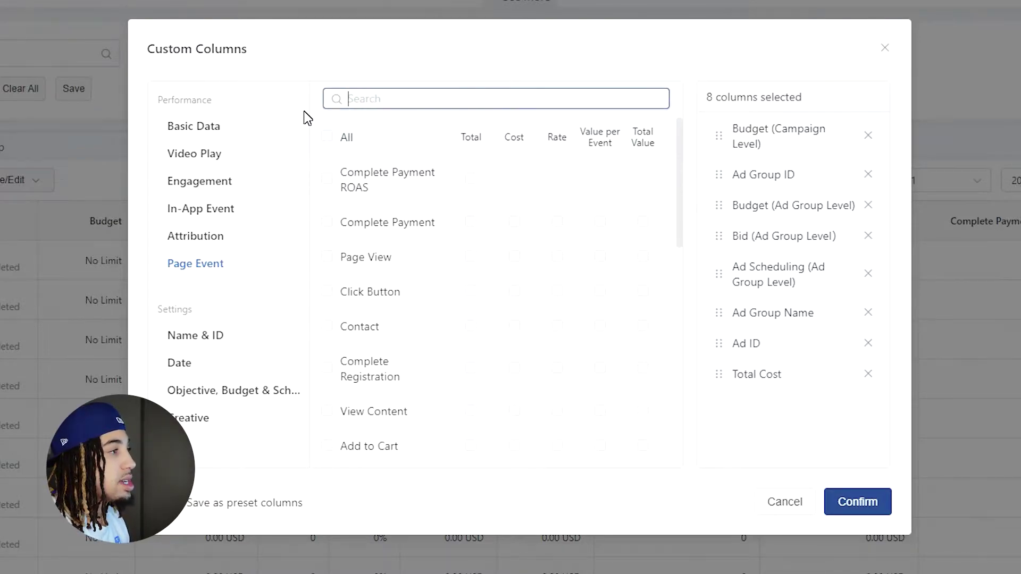
Step: Under Basic Data, search for and add Clicks and CPC as columns
click(207, 126)
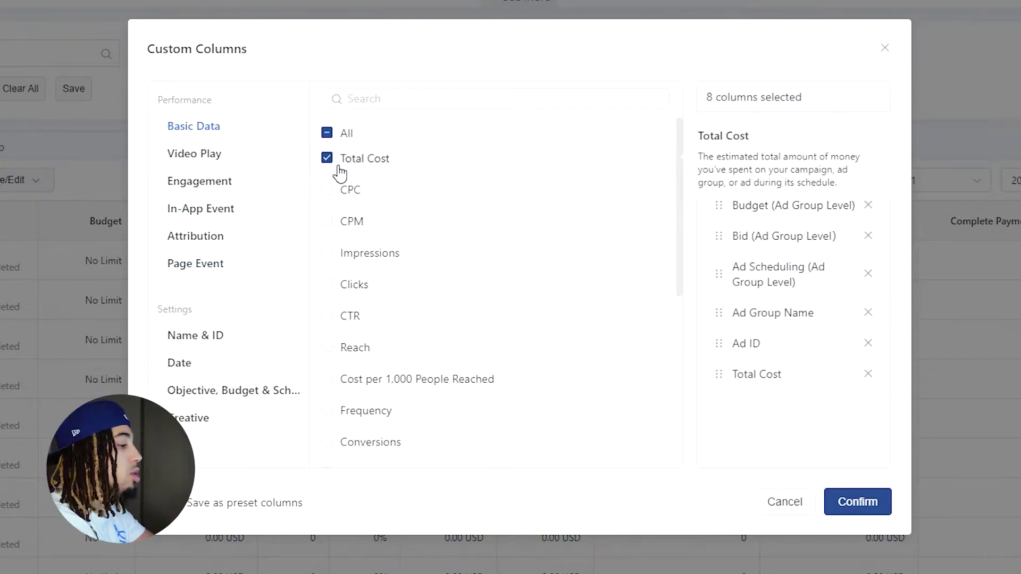
click(346, 98)
text(clic)
click(362, 164)
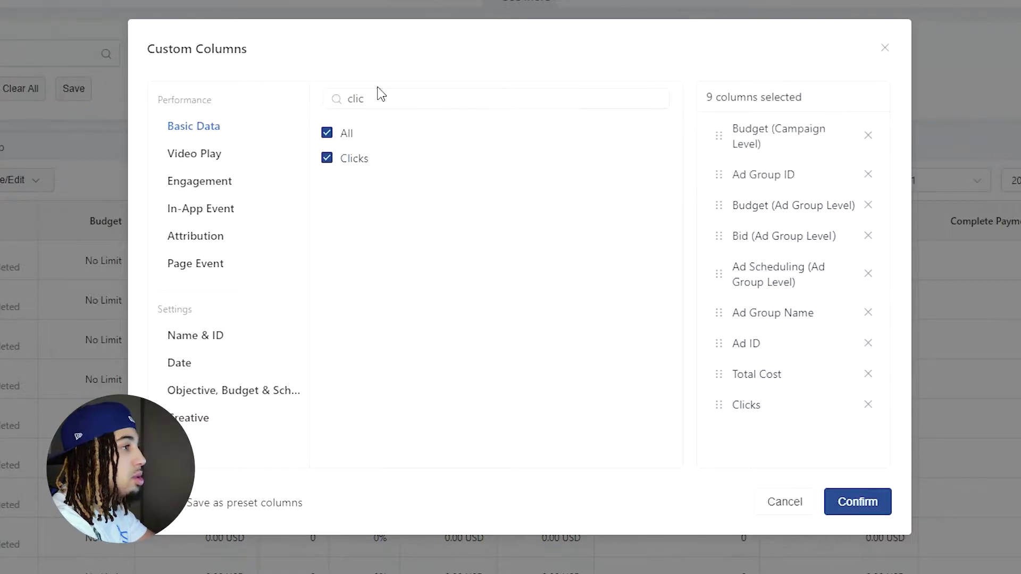
double_click(355, 98)
text(cpc)
click(366, 155)
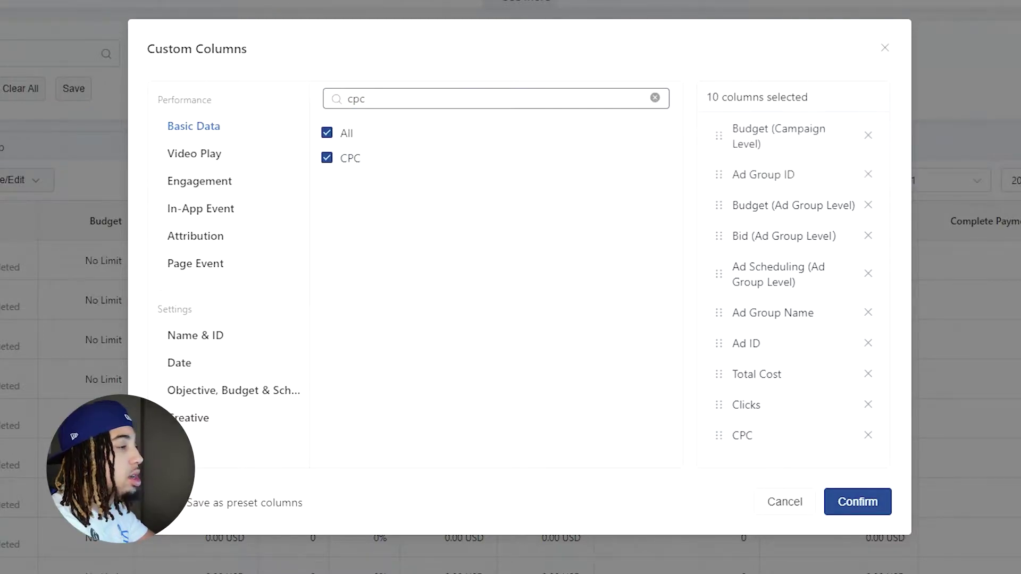
Step: Search for and add CTR and CPM, bringing the selection to 12 columns
drag(367, 98, 280, 109)
text(ctr)
click(351, 160)
drag(372, 99, 282, 104)
text(cpm)
click(375, 158)
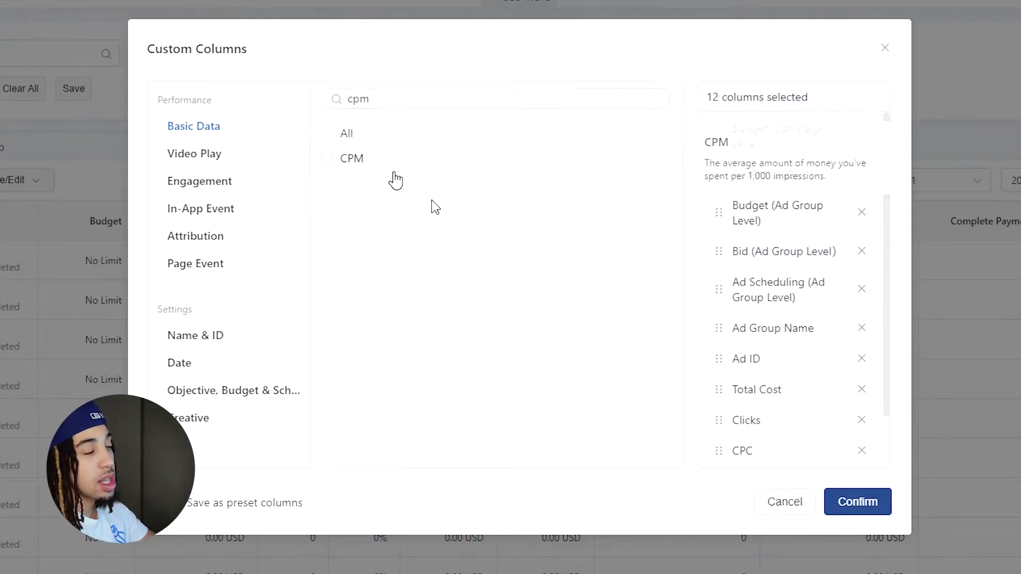
scroll(797, 393, down, 1)
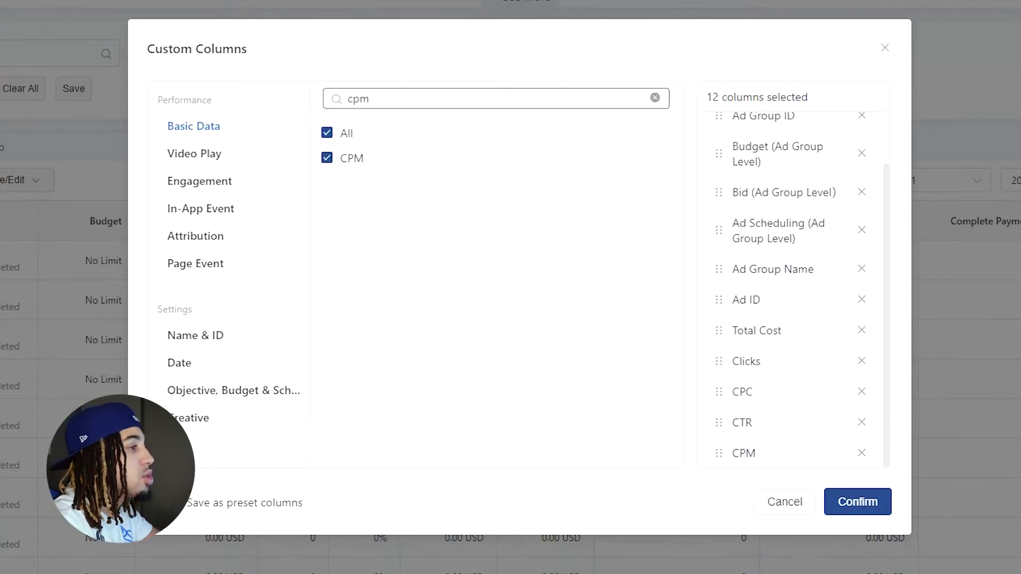
Step: Under Page Event, add Complete Payment total, cost, ROAS and total value columns
drag(373, 99, 308, 94)
key(BackSpace)
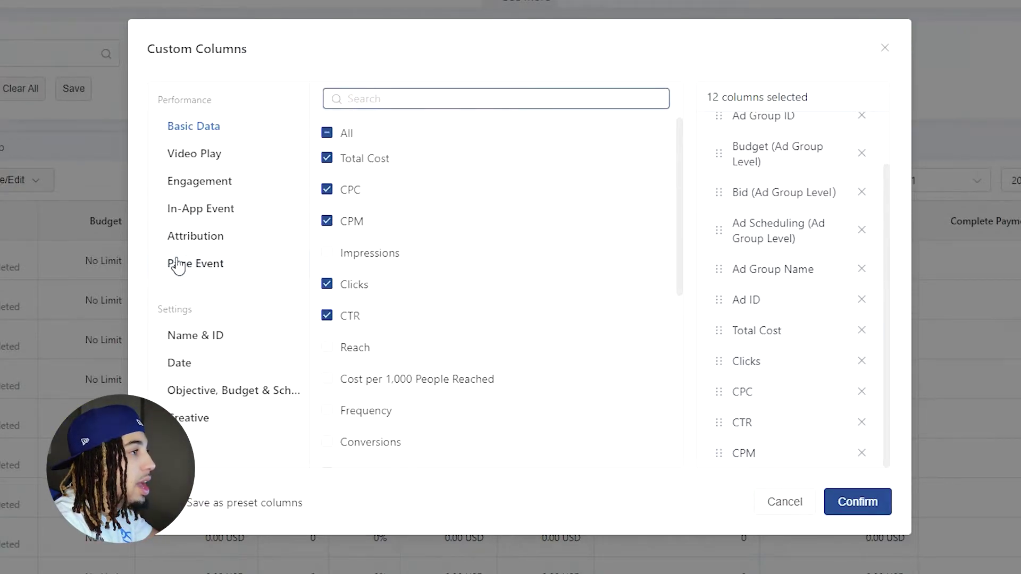
click(195, 265)
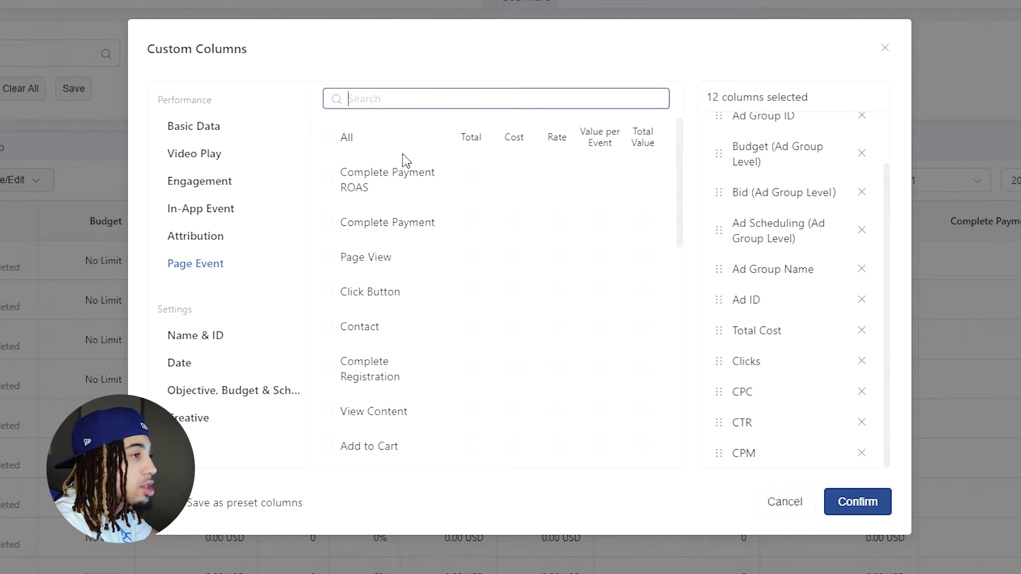
click(470, 222)
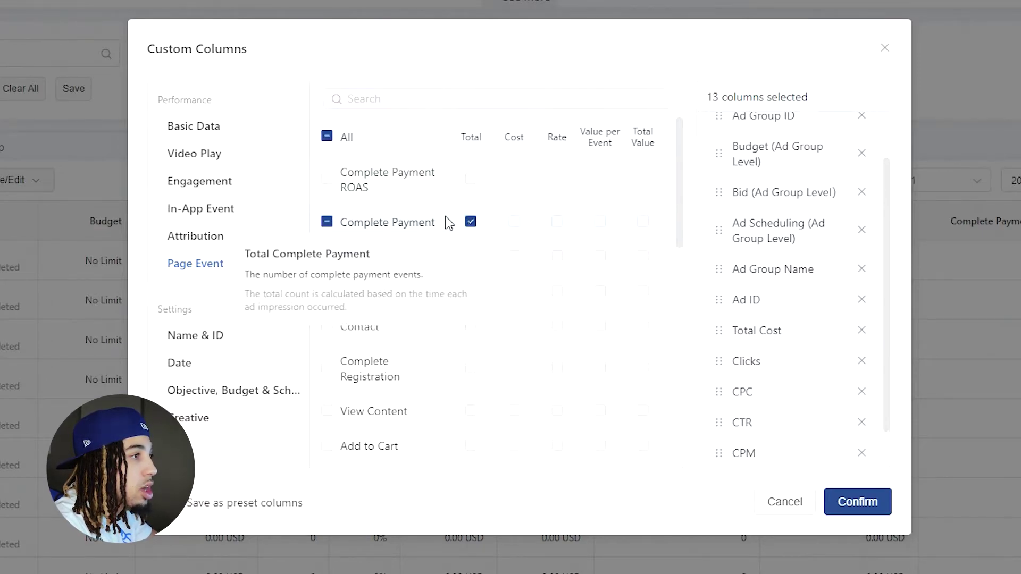
click(514, 222)
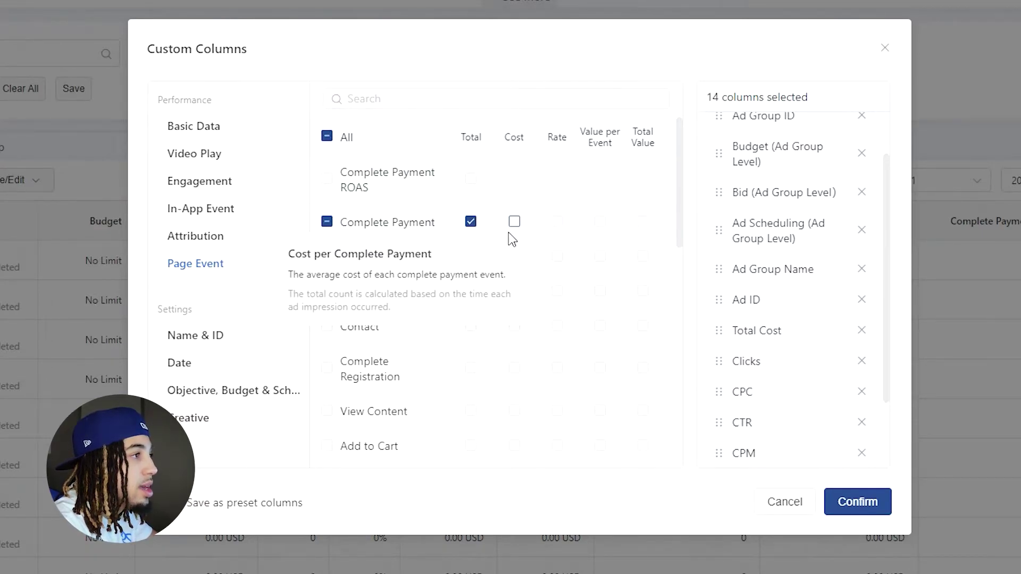
click(470, 179)
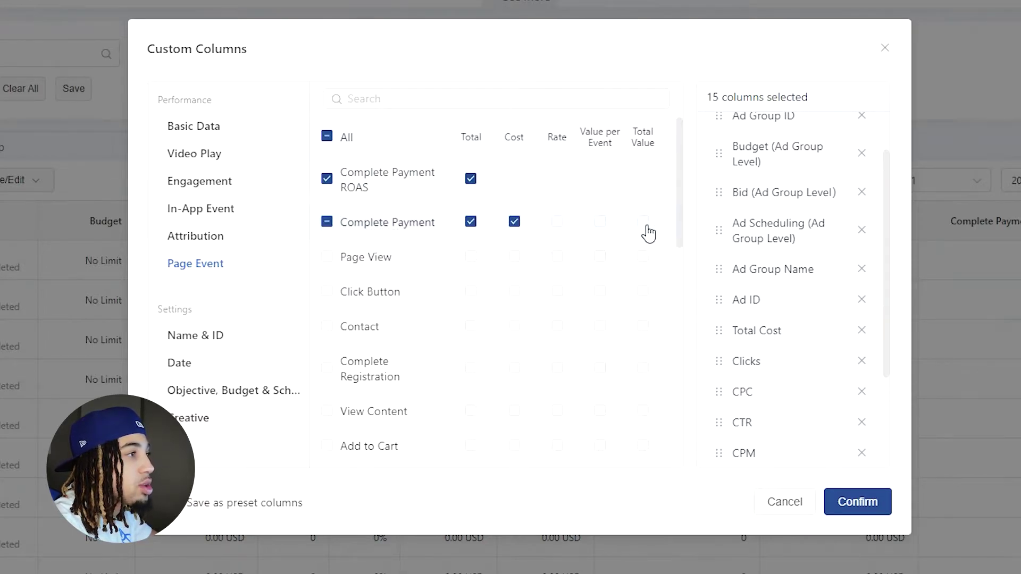
click(643, 223)
Step: Add Total Add to Cart, Total Initiate Checkout and cost per Initiate Checkout columns
click(348, 99)
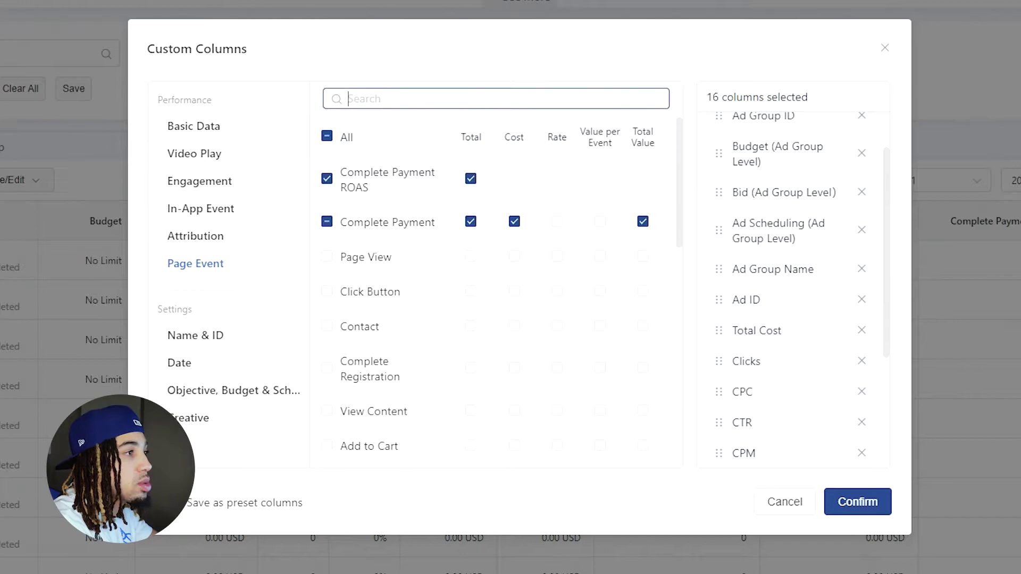
text(add)
click(473, 171)
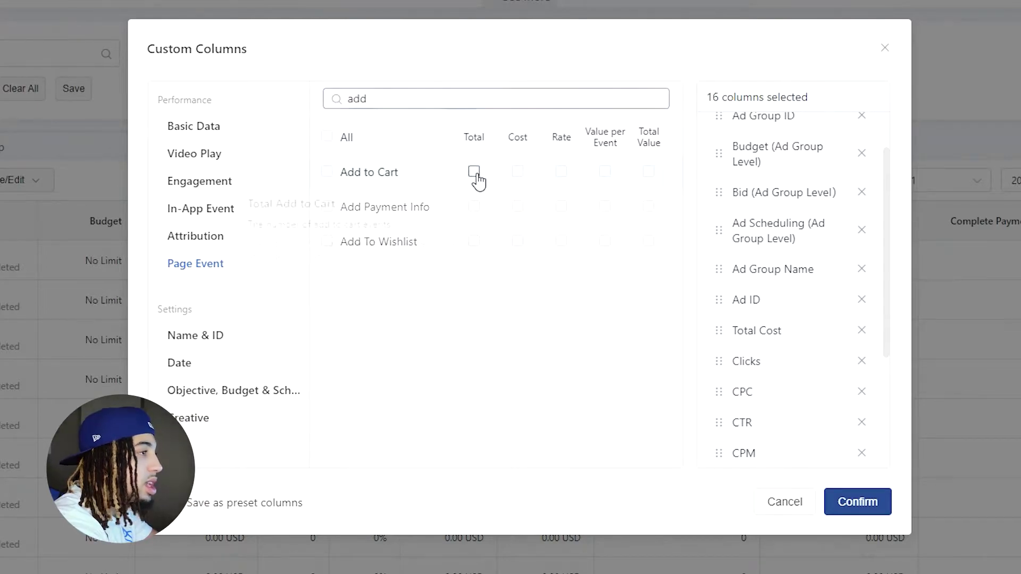
key(ctrl+a)
key(BackSpace)
text(inn)
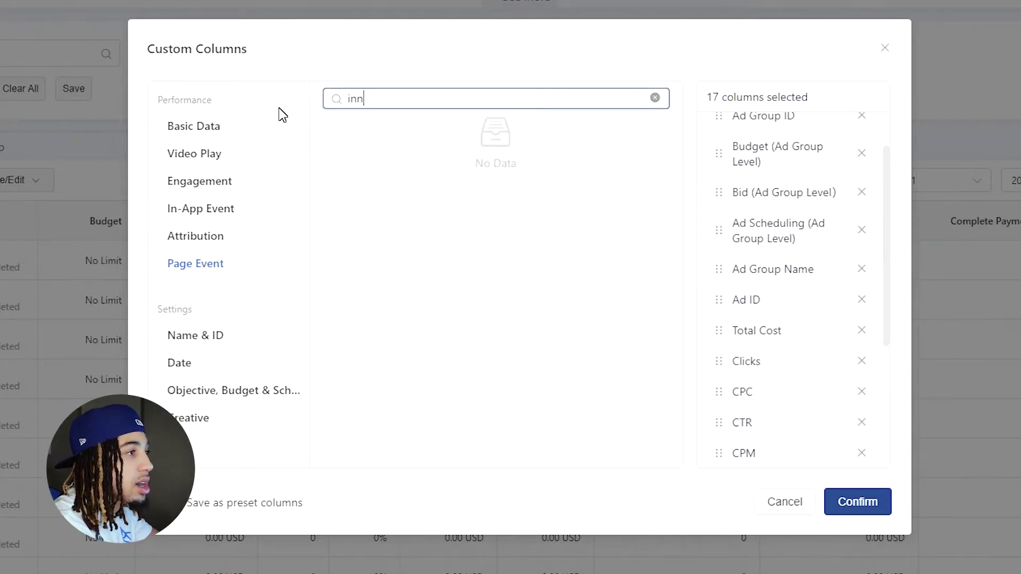
key(BackSpace)
click(473, 171)
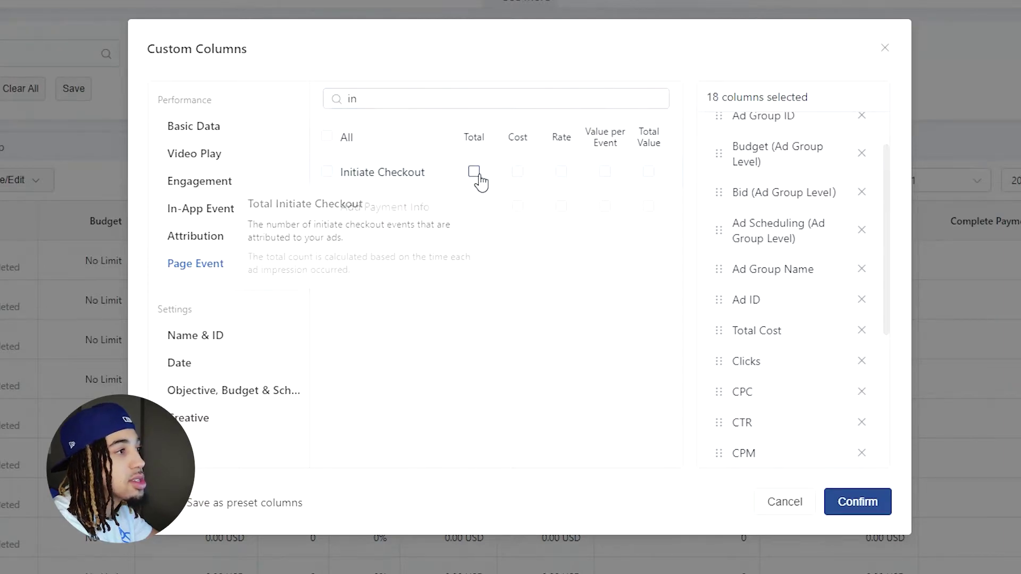
scroll(796, 375, down, 3)
scroll(796, 375, down, 1)
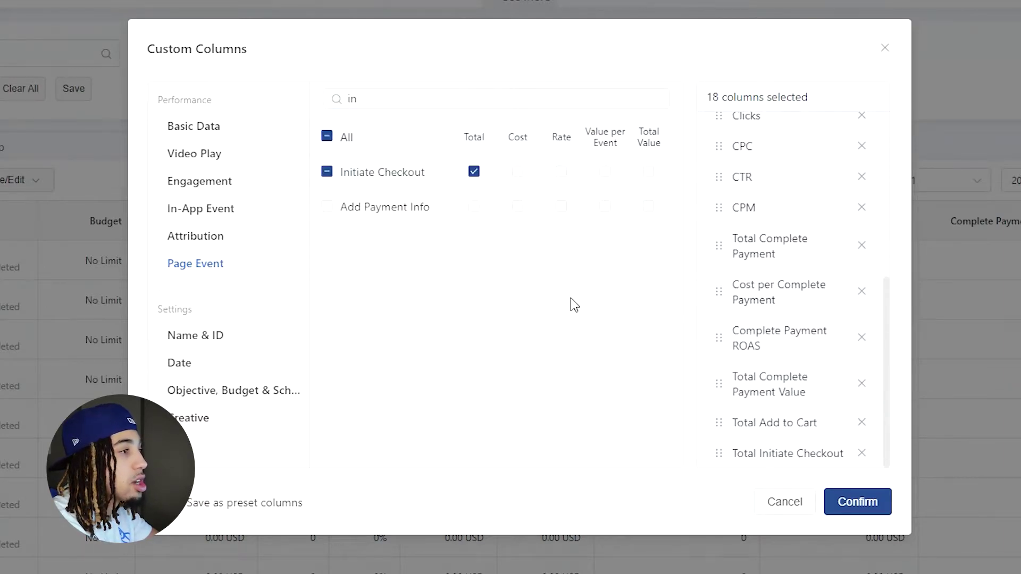
click(517, 172)
Step: Search the Page Event list for 'add' again to find Add to Cart
click(368, 101)
text(a)
key(ctrl+a)
text(a)
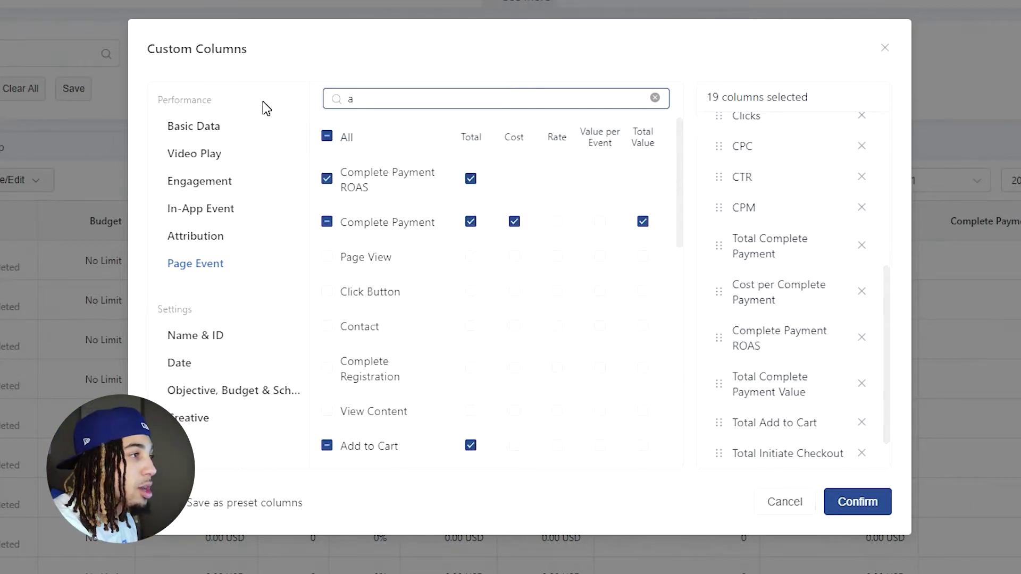
text(dd)
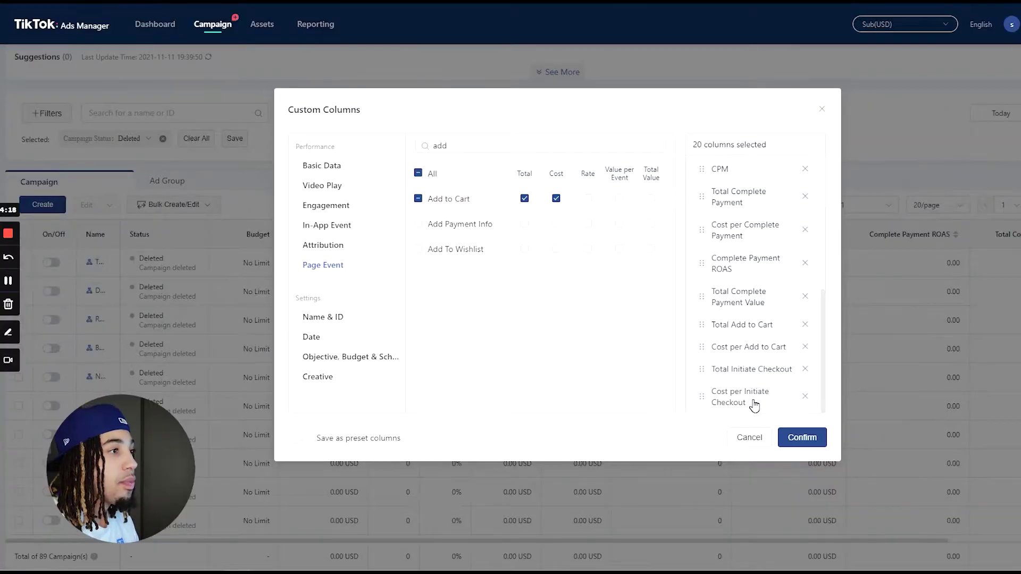
Step: Review the 20 selected columns, now including cost per Add to Cart
scroll(734, 319, up, 5)
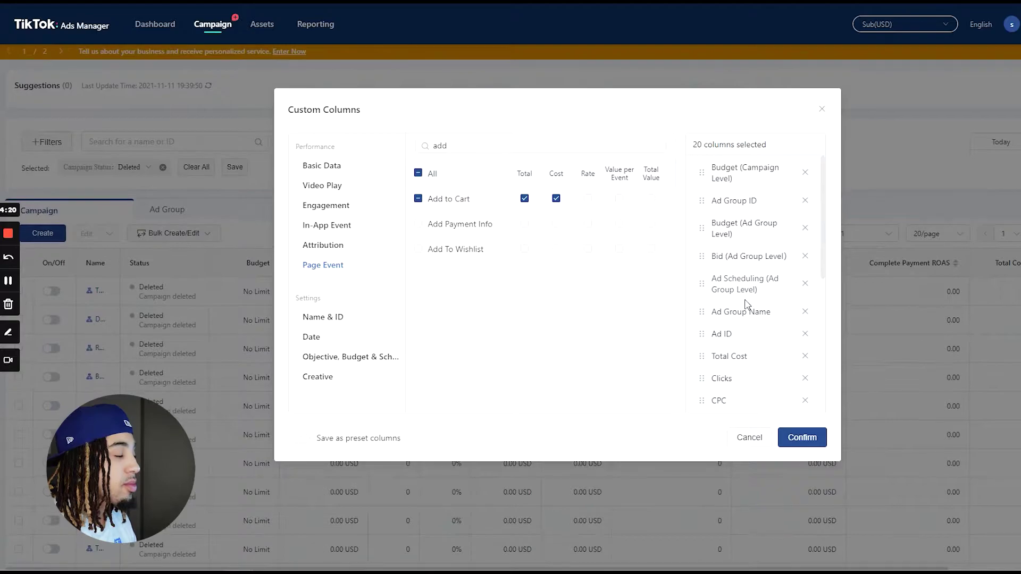
scroll(747, 303, down, 2)
Step: Save the 20 columns as a preset named 'Subscribe' and apply them to the table
click(300, 439)
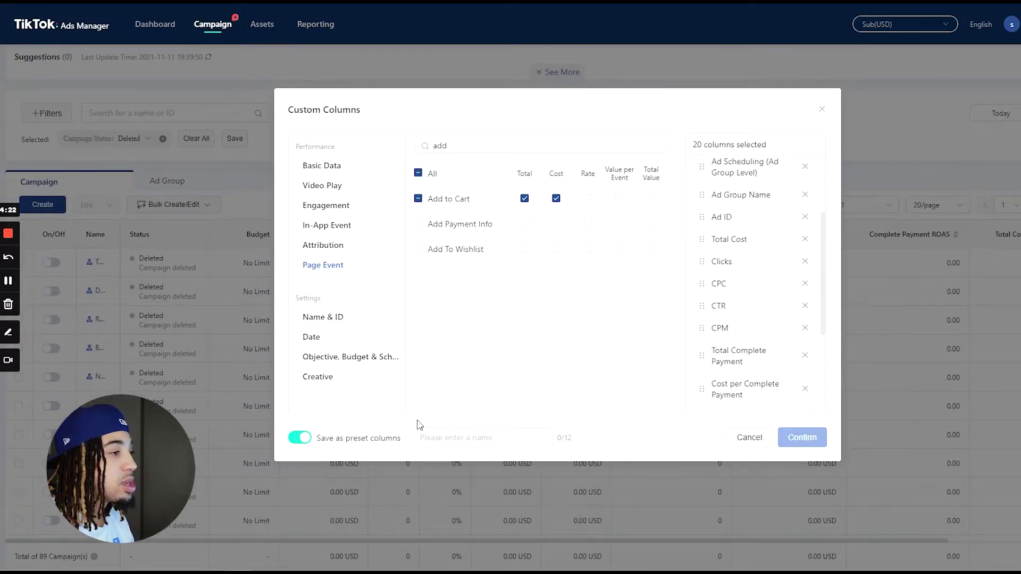
click(425, 437)
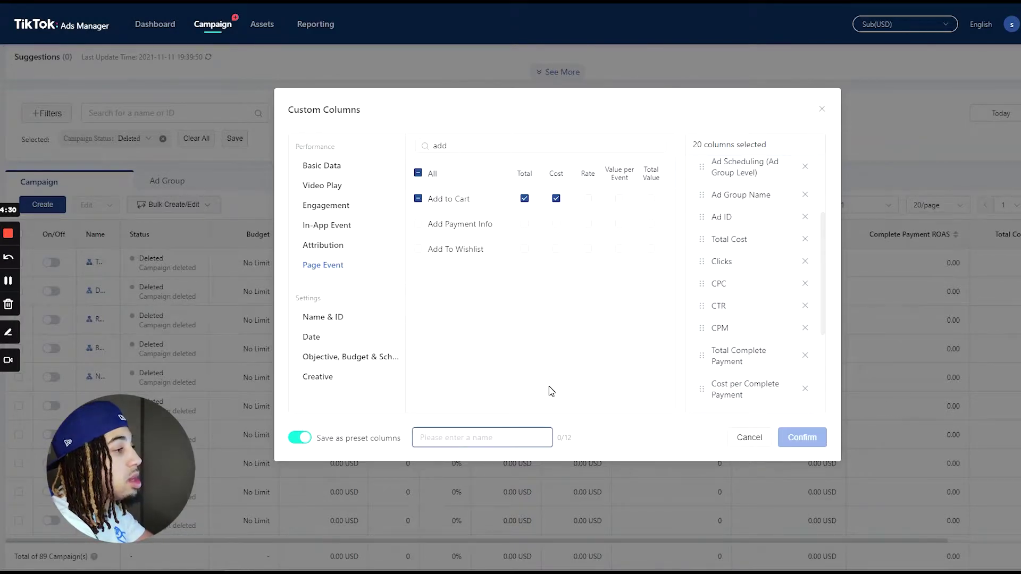
text(test)
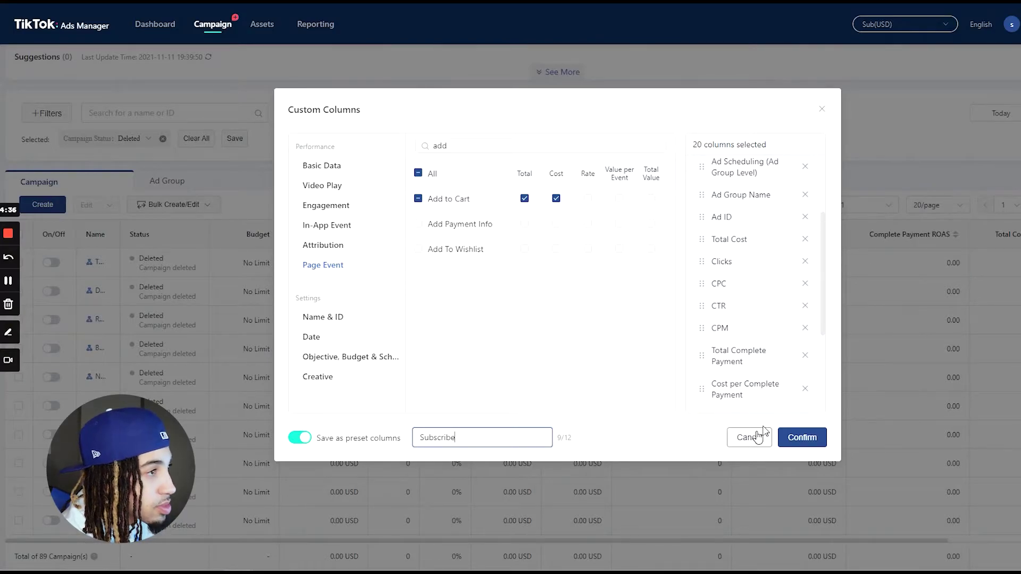
click(791, 441)
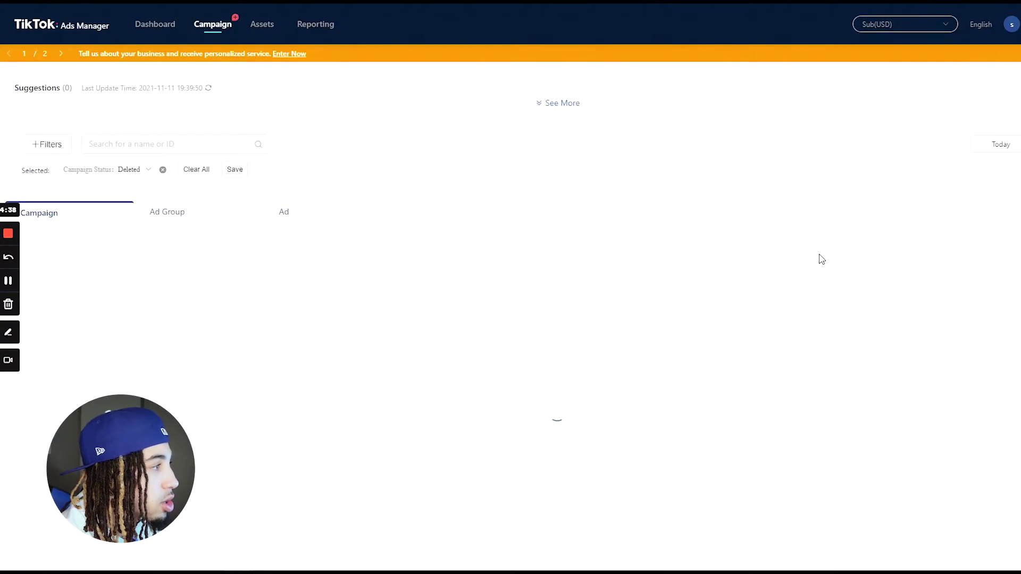
Step: Check the new Subscribe columns across the campaign table, then switch to Default Columns
scroll(720, 409, down, 2)
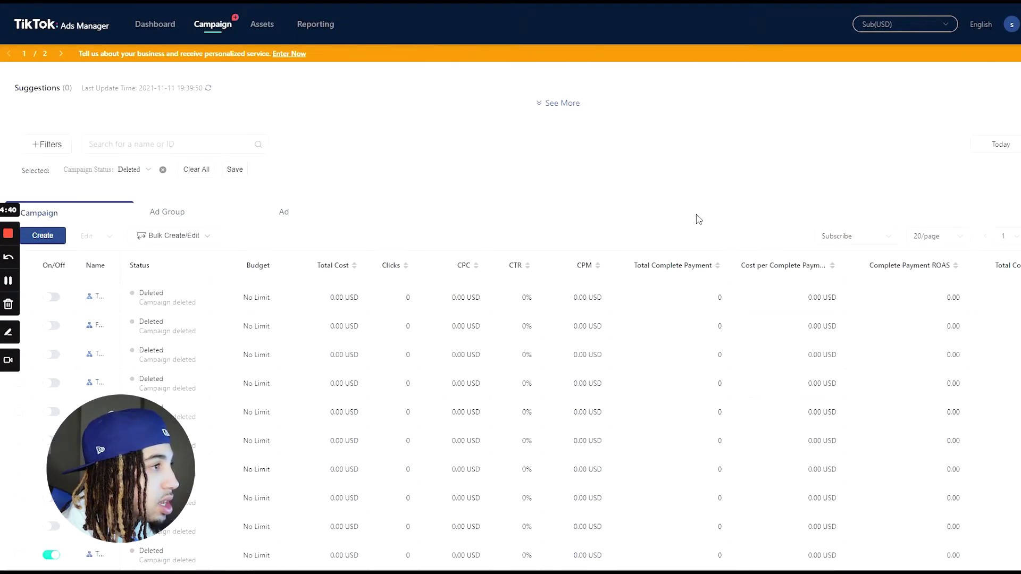
scroll(601, 537, down, 3)
drag(661, 541, 967, 555)
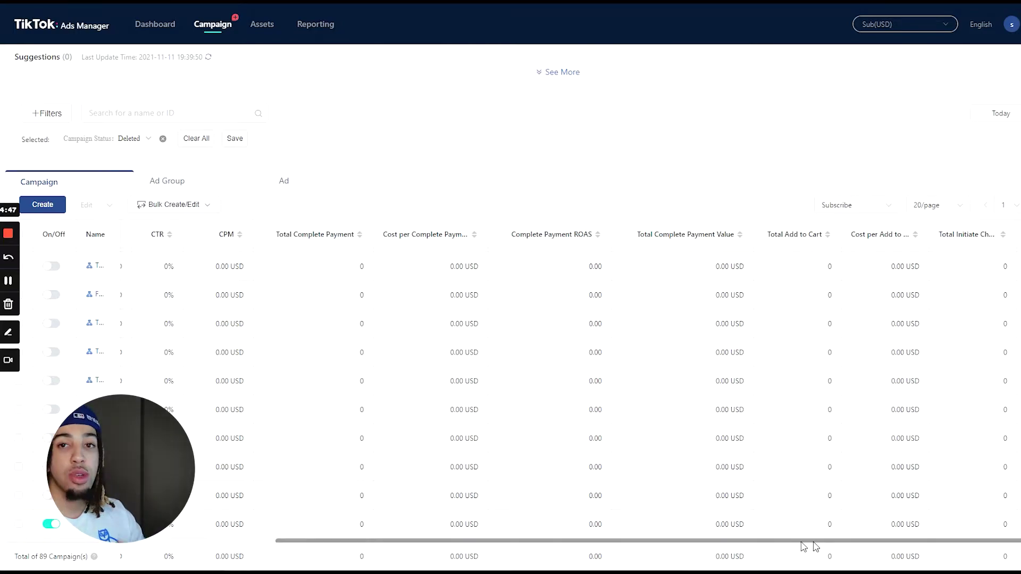
drag(813, 542, 396, 527)
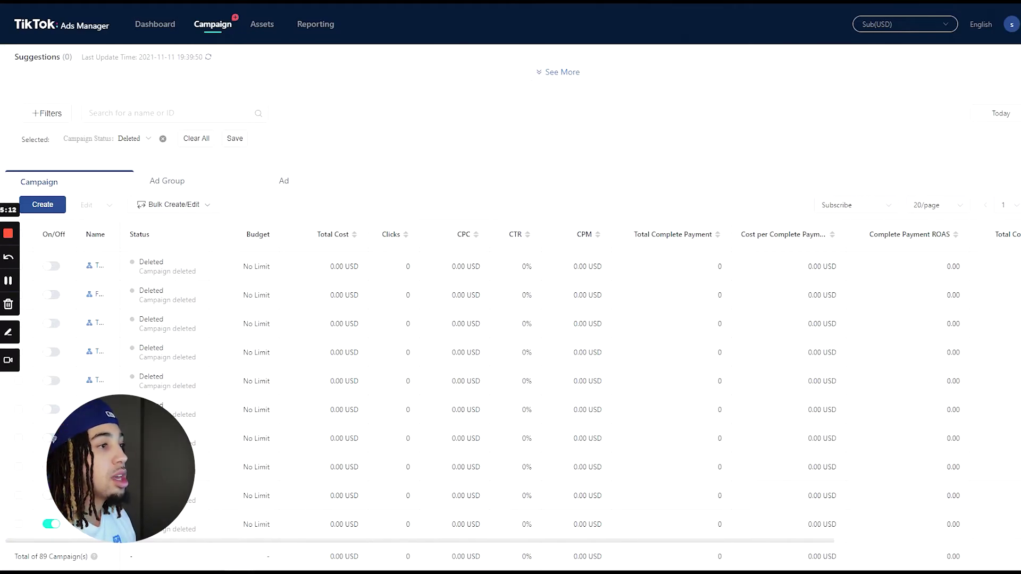
click(871, 210)
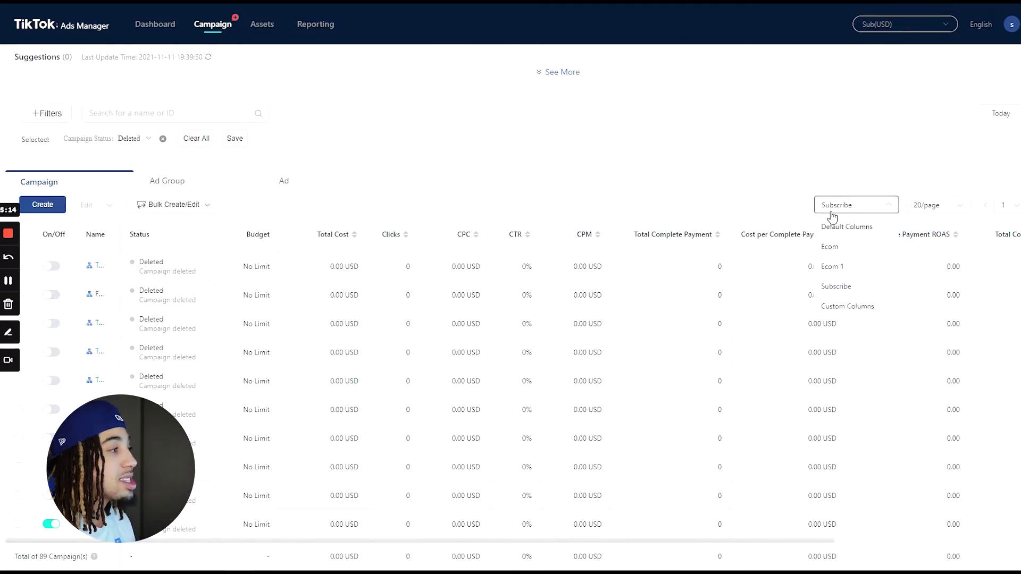
click(850, 224)
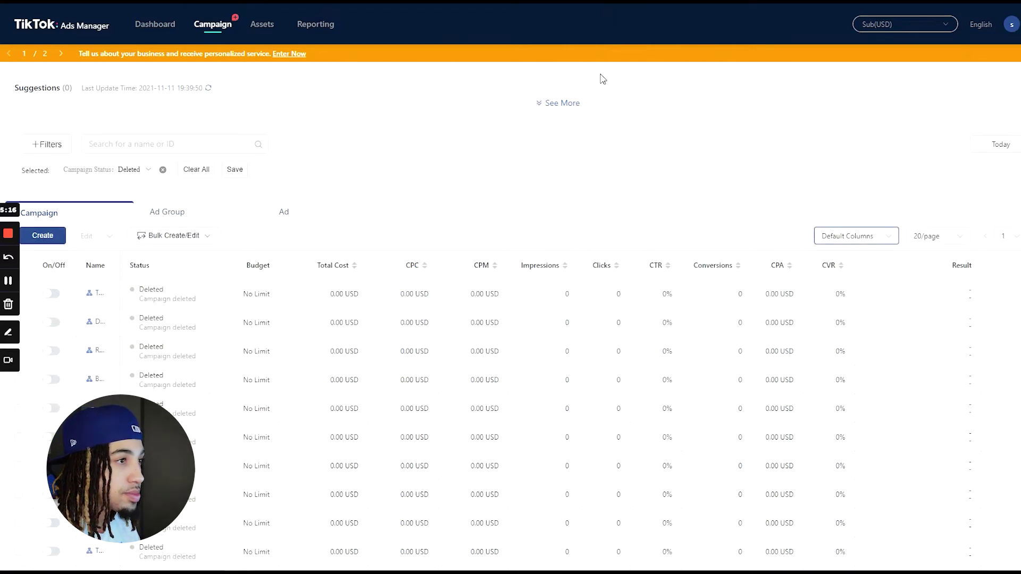